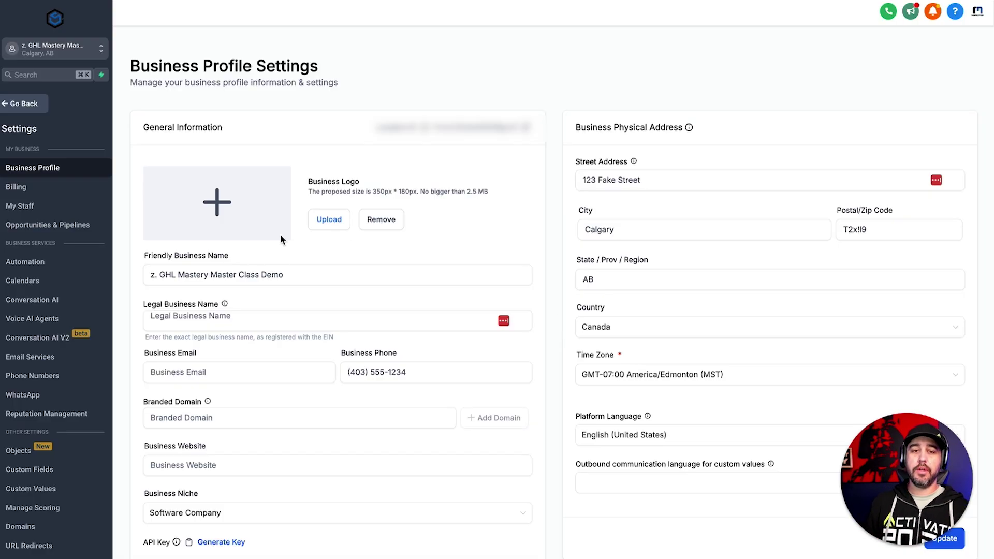
Go back to the main navigation and open Settings > Email Services
{"action": "left_click", "coordinate": [34, 104]}
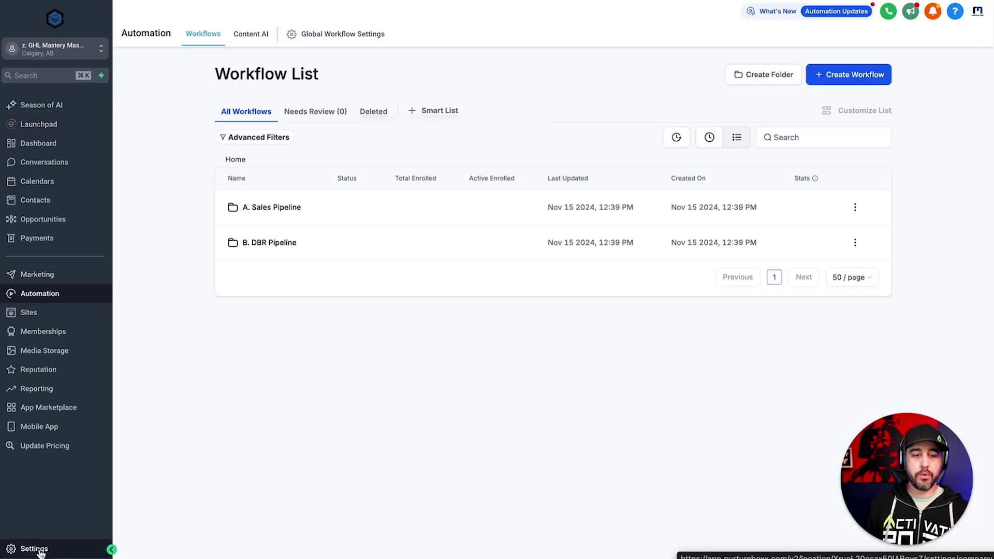
{"action": "left_click", "coordinate": [33, 548]}
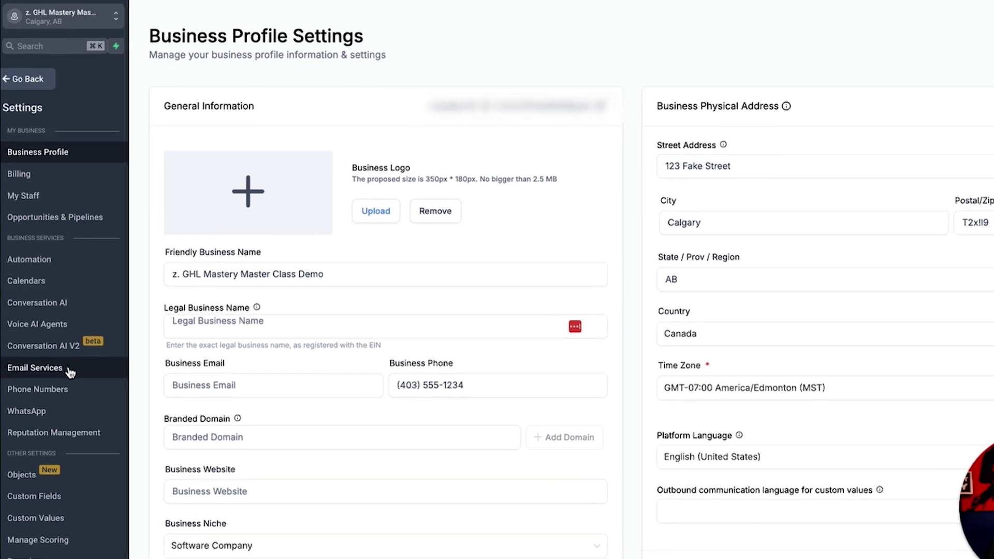
{"action": "left_click", "coordinate": [70, 372]}
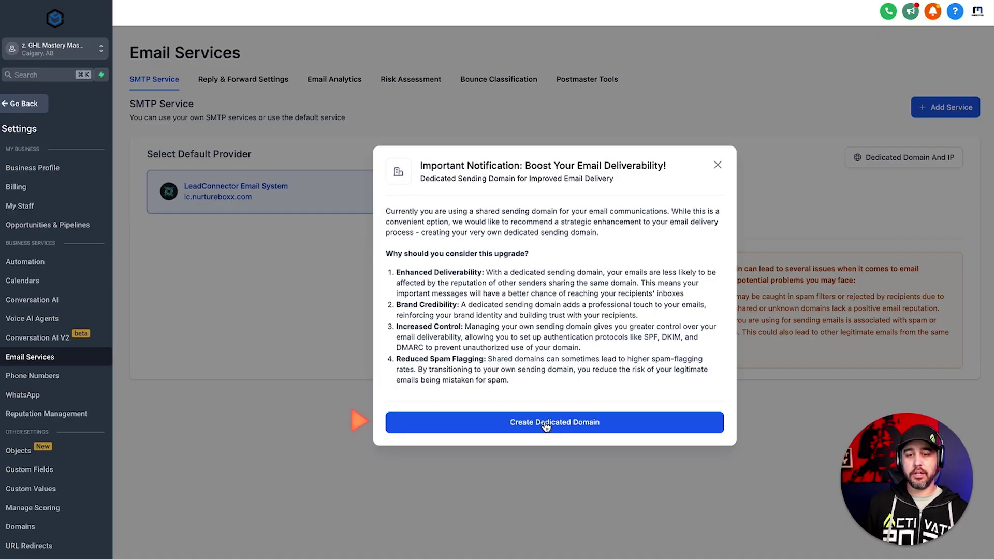
Start creating a dedicated domain and enter demomail1.joinghlmastery.com as its name
{"action": "left_click", "coordinate": [622, 428]}
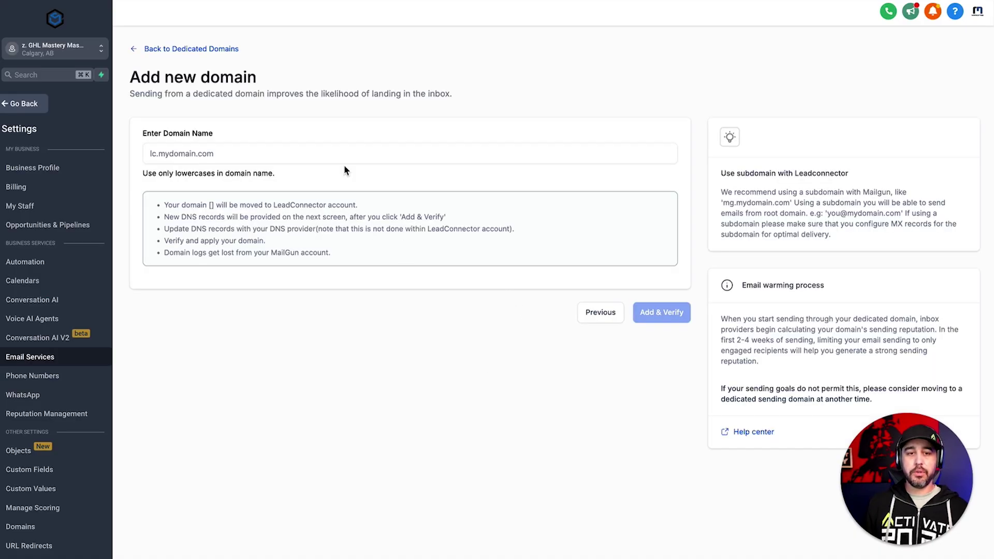
{"action": "left_click", "coordinate": [299, 154]}
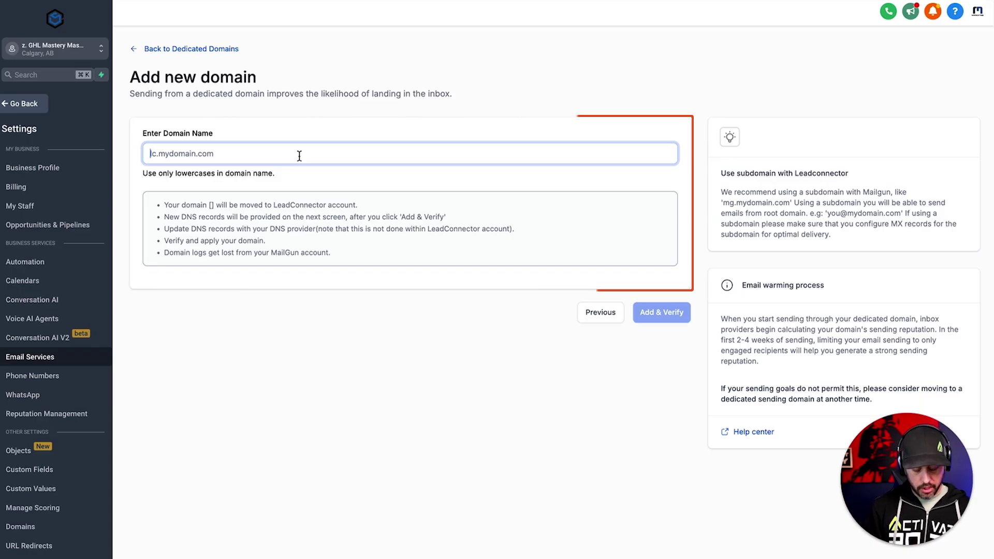
{"action": "type", "text": "demomail1"}
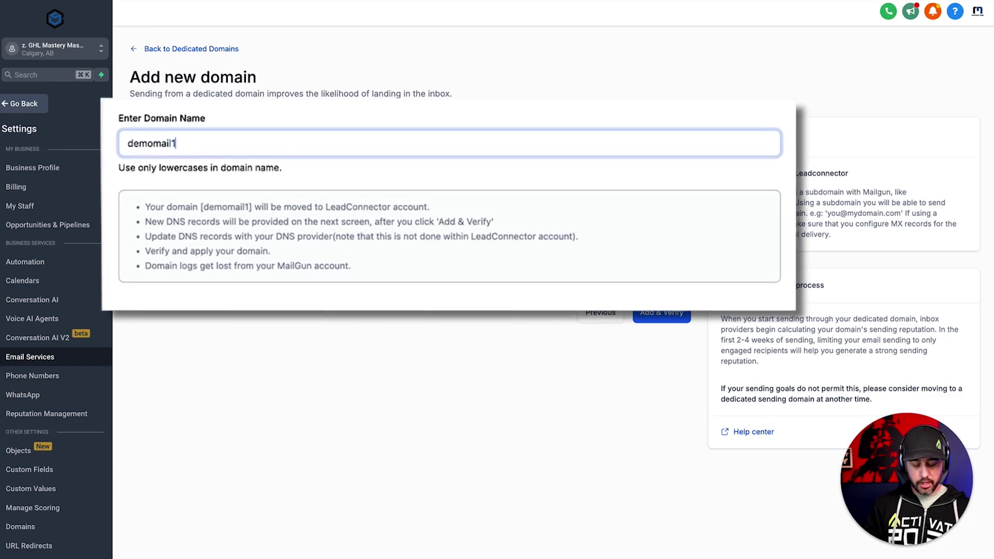
{"action": "type", "text": ".jo"}
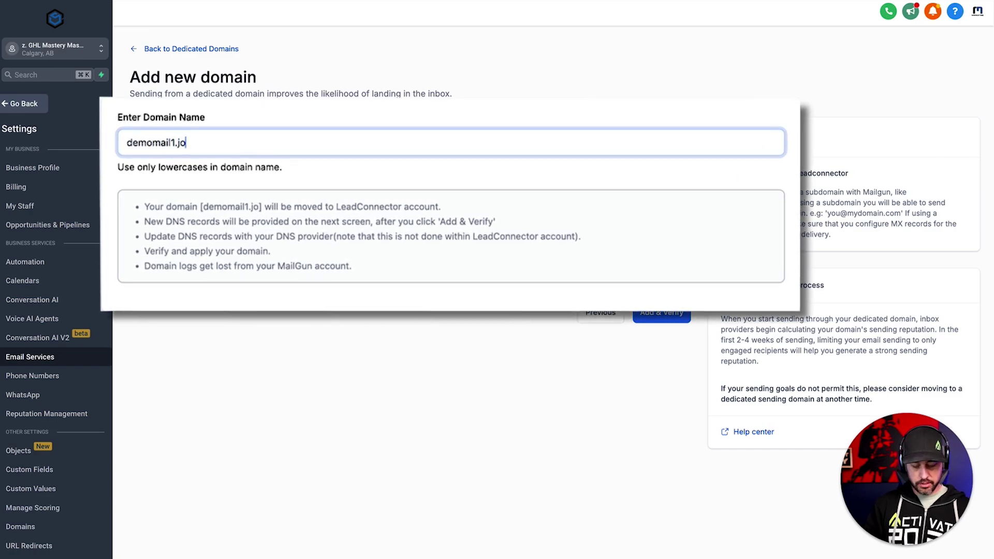
{"action": "type", "text": "inghlmastery.com"}
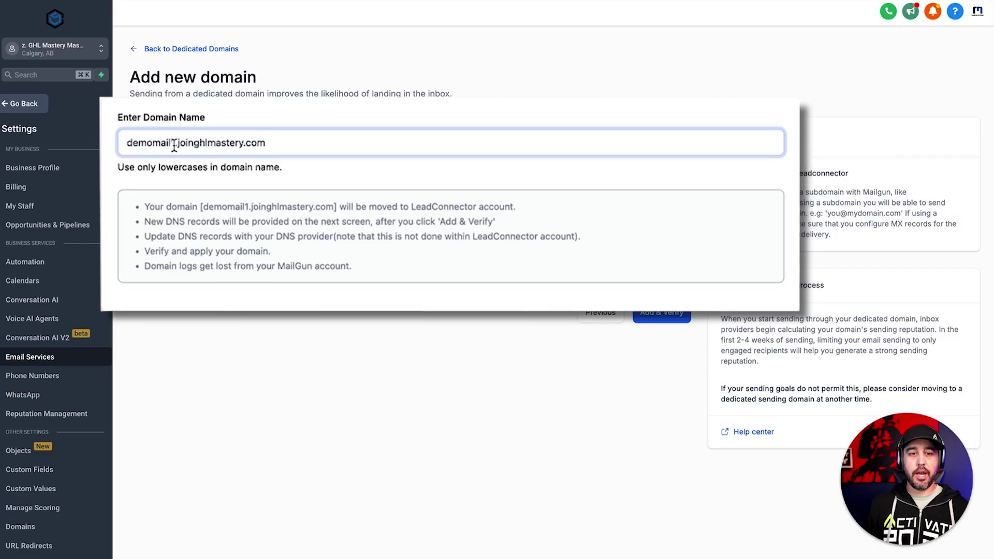
{"action": "left_click_drag", "start_coordinate": [175, 144], "coordinate": [129, 142]}
{"action": "left_click_drag", "start_coordinate": [275, 144], "coordinate": [179, 144]}
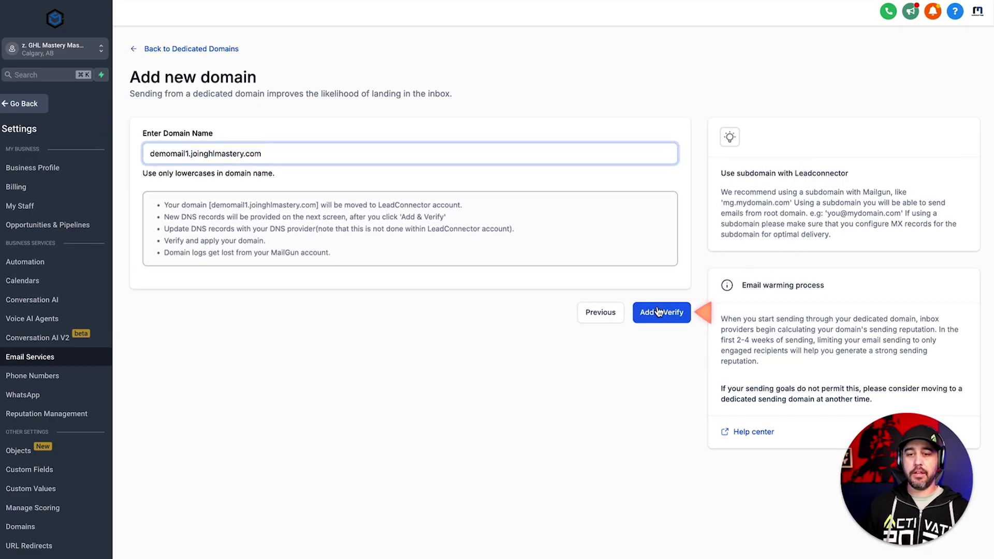
Add and verify demomail1.joinghlmastery.com, continuing until Cloudflare is detected as its DNS provider
{"action": "left_click", "coordinate": [656, 310]}
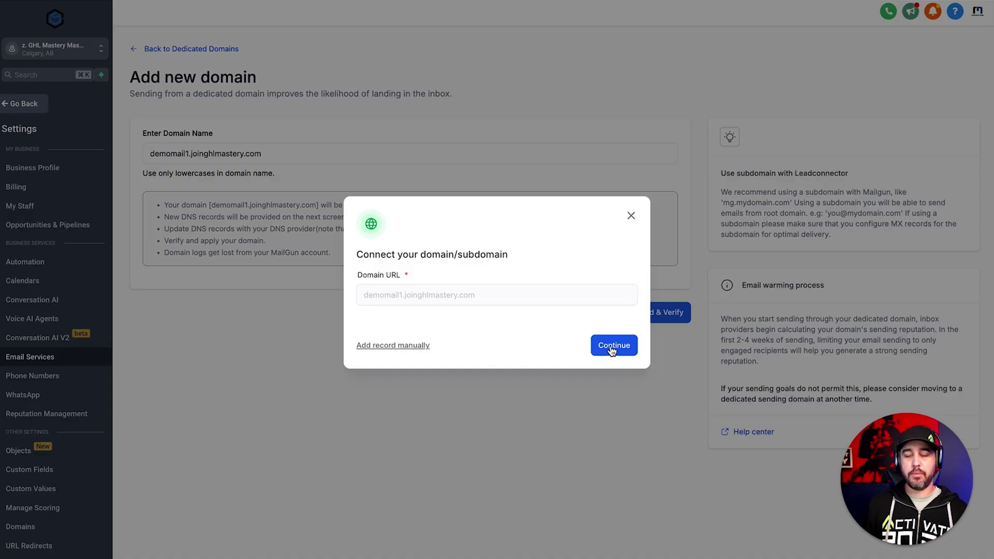
{"action": "left_click", "coordinate": [612, 347]}
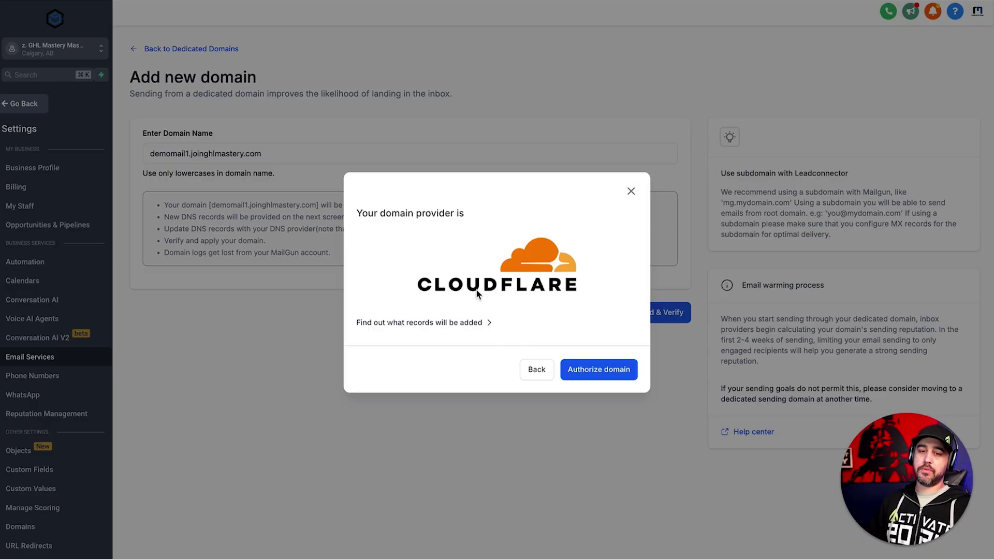
Authorize the domain with Cloudflare to review LeadConnector's TXT, CNAME and MX records
{"action": "left_click", "coordinate": [600, 369]}
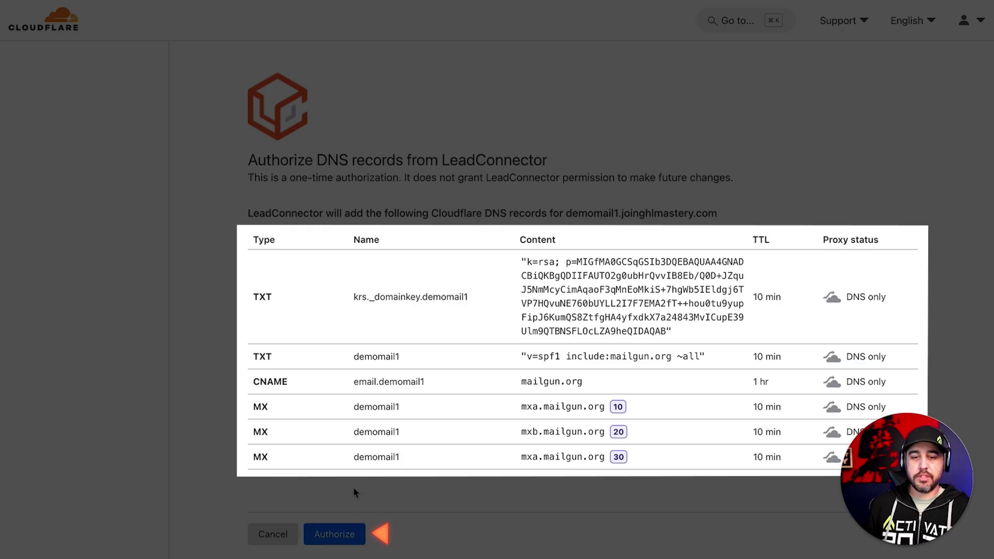
Approve LeadConnector's DNS records in Cloudflare and reach the Apply and Verify page
{"action": "left_click", "coordinate": [346, 536]}
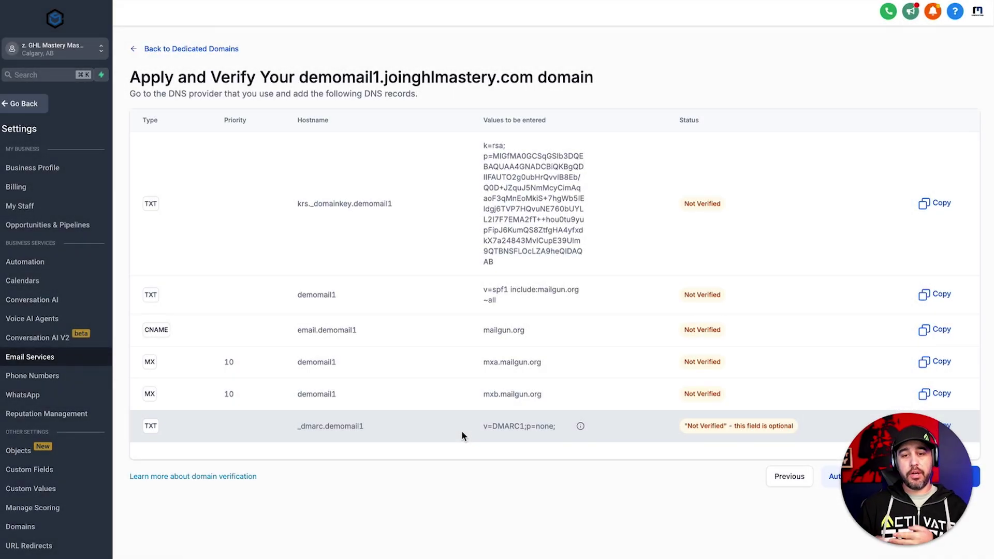
Select the DMARC value v=DMARC1;p=none; and then the _dmarc.demomail1 host to copy
{"action": "left_click_drag", "start_coordinate": [481, 425], "coordinate": [555, 425]}
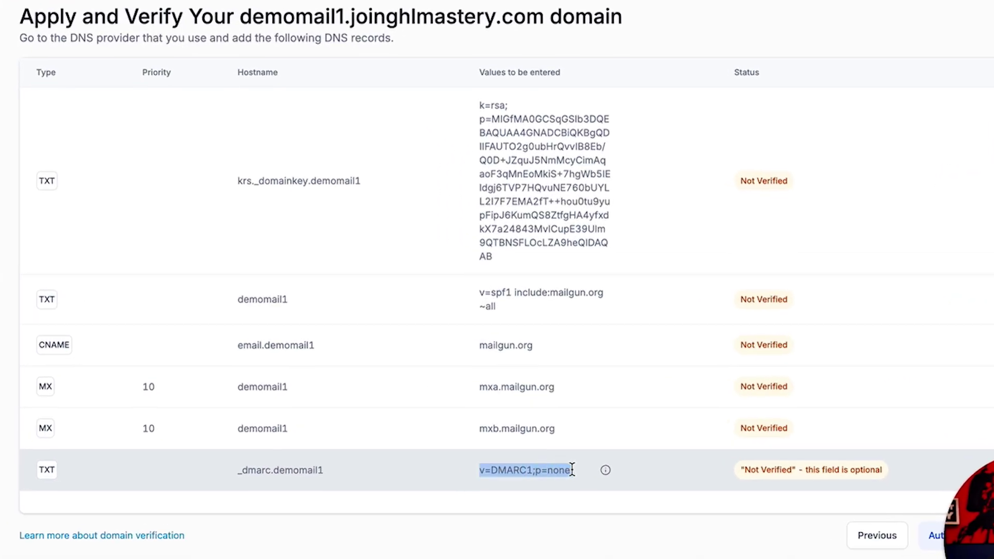
{"action": "left_click_drag", "start_coordinate": [572, 469], "coordinate": [574, 469]}
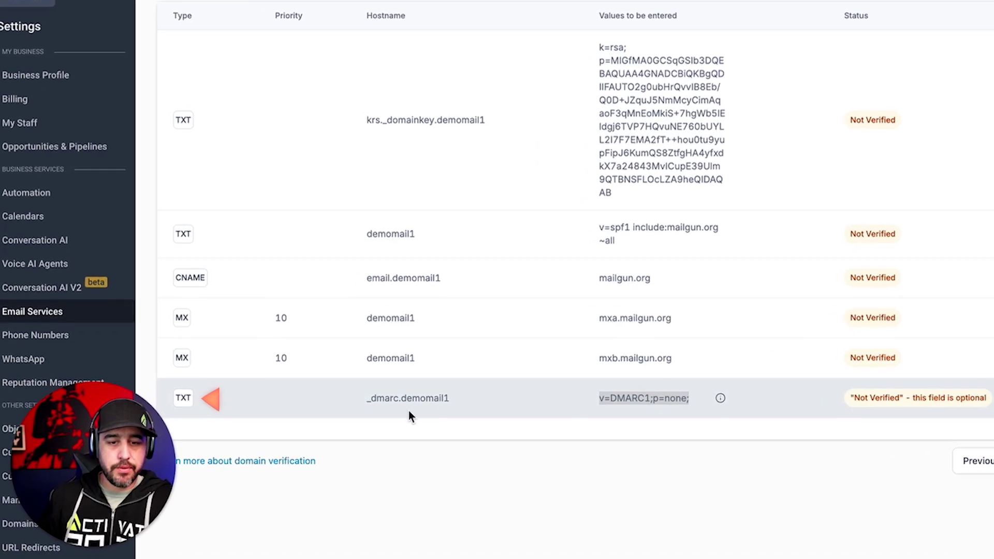
{"action": "left_click", "coordinate": [464, 401]}
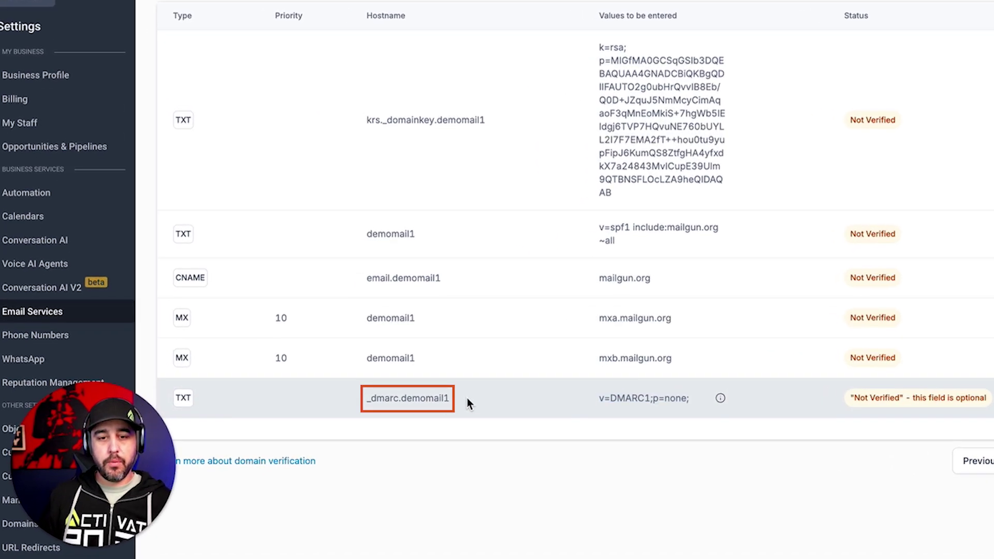
{"action": "left_click_drag", "start_coordinate": [464, 401], "coordinate": [366, 398]}
{"action": "key", "text": "super+c"}
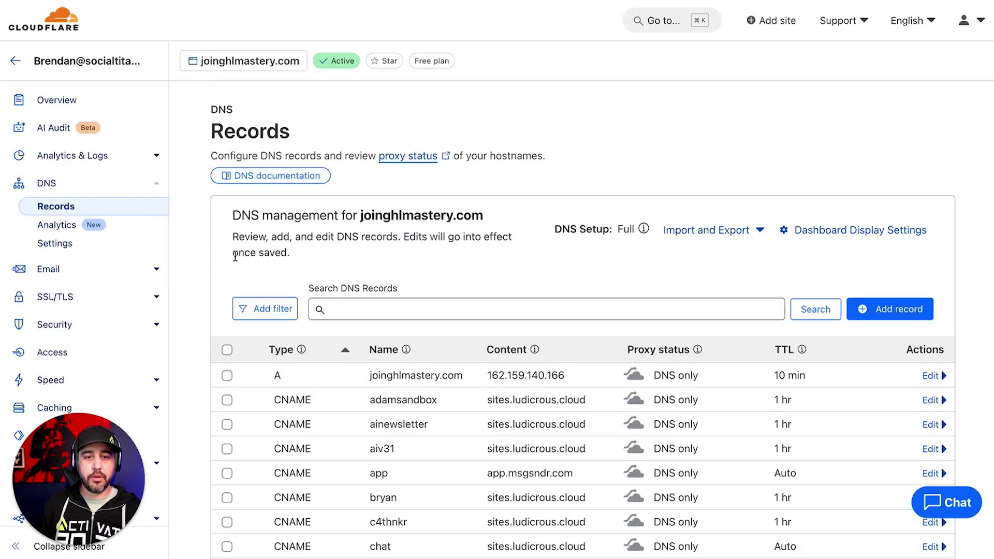
Add a new Cloudflare TXT record named _dmarc.demomail1
{"action": "left_click", "coordinate": [876, 310]}
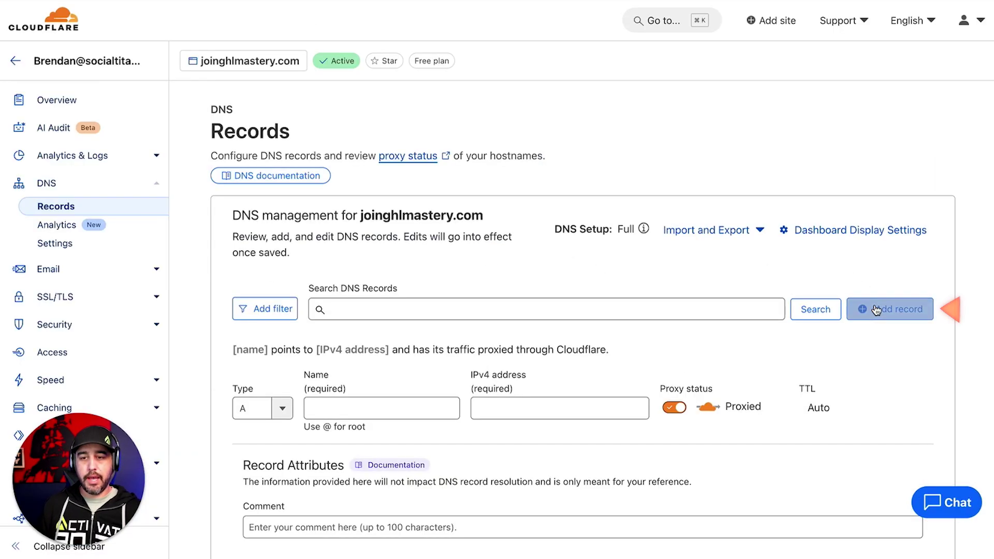
{"action": "left_click", "coordinate": [282, 408]}
{"action": "scroll", "coordinate": [268, 495], "scroll_direction": "down", "scroll_amount": 5}
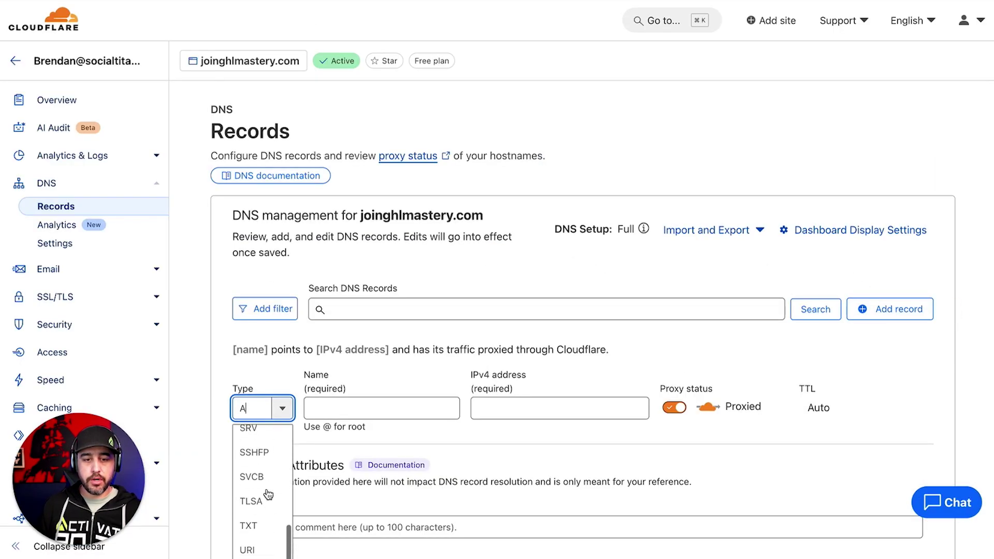
{"action": "left_click", "coordinate": [251, 525]}
{"action": "left_click", "coordinate": [396, 407]}
{"action": "key", "text": "super+v"}
{"action": "left_click", "coordinate": [401, 435]}
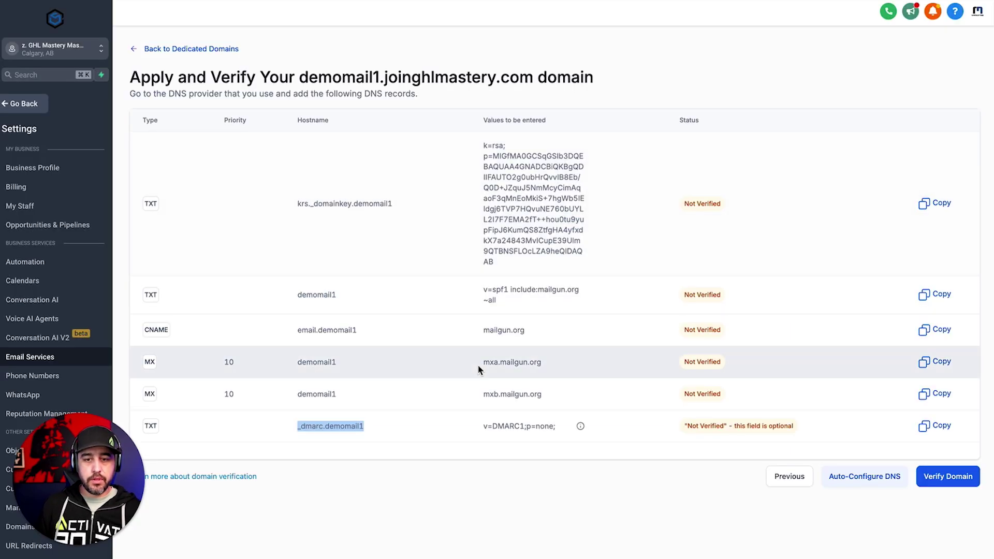
Paste v=DMARC1;p=none; as the record's content and save it
{"action": "left_click_drag", "start_coordinate": [481, 448], "coordinate": [567, 446]}
{"action": "key", "text": "super+c"}
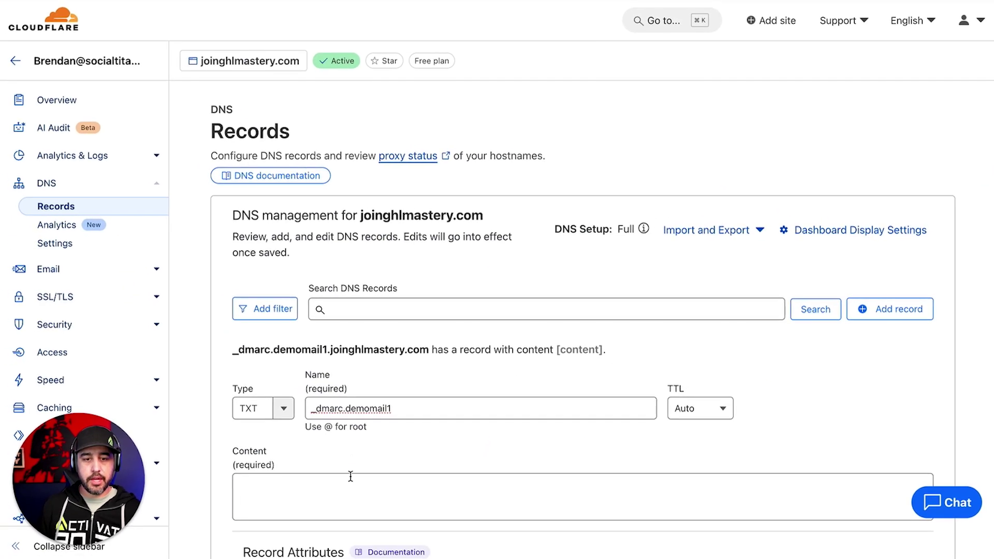
{"action": "left_click", "coordinate": [350, 476]}
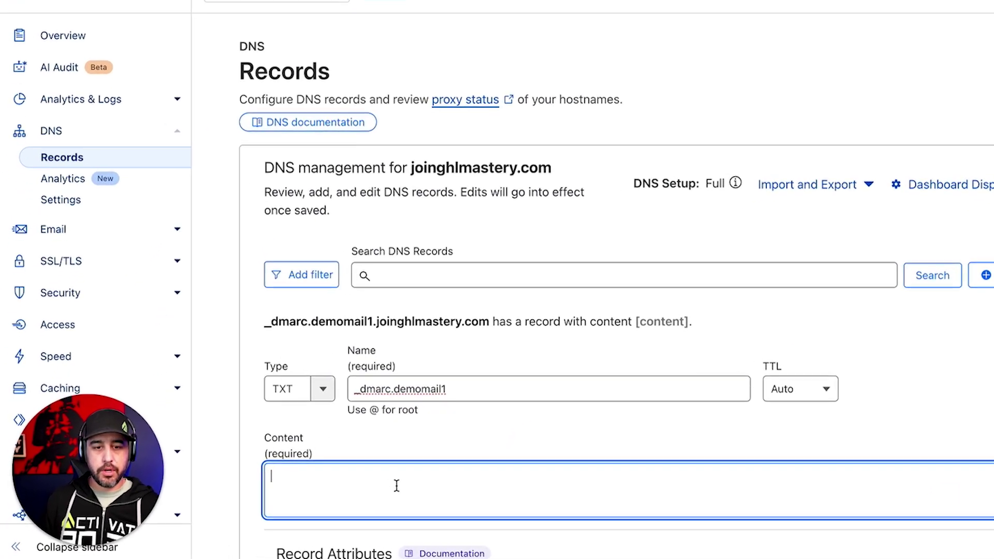
{"action": "key", "text": "super+v"}
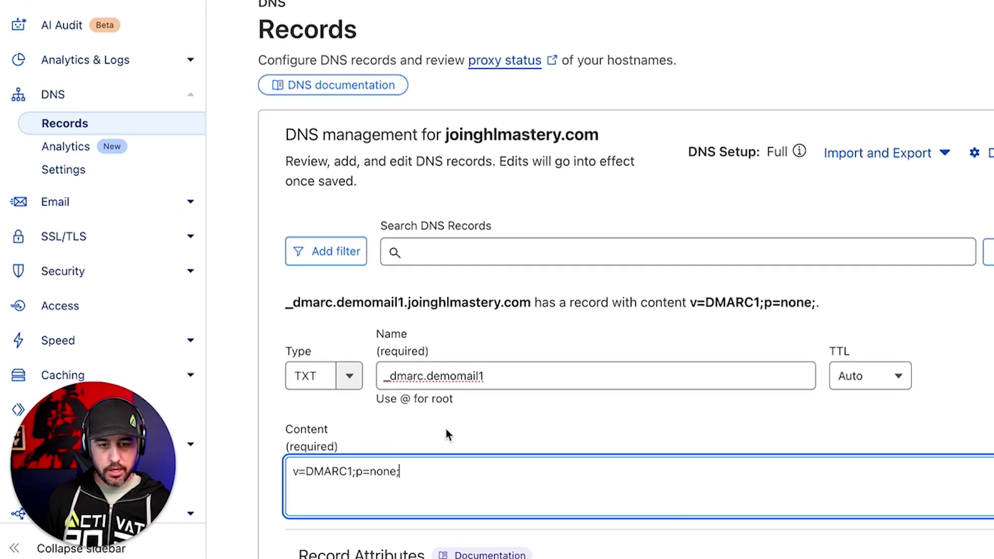
{"action": "left_click", "coordinate": [447, 429]}
{"action": "scroll", "coordinate": [437, 398], "scroll_direction": "down", "scroll_amount": 5}
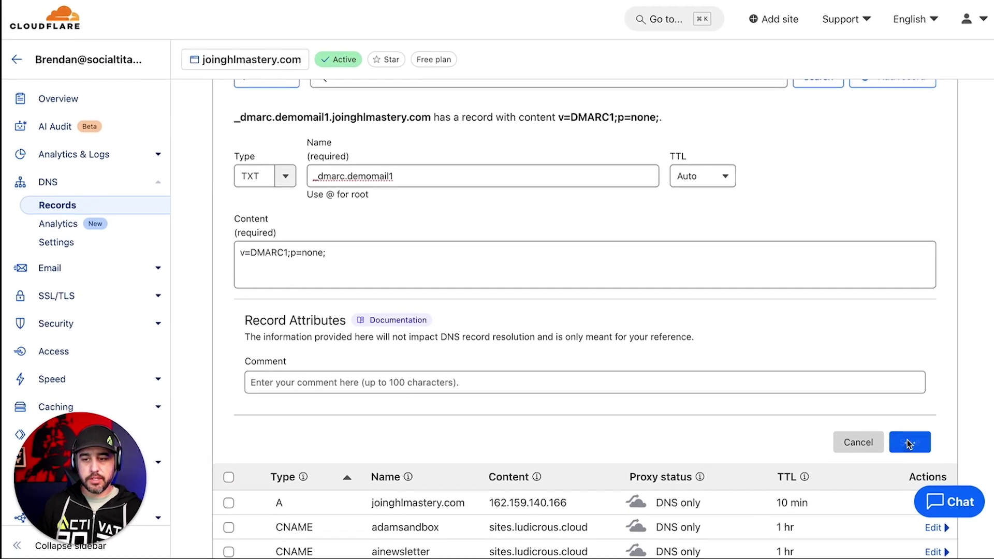
{"action": "left_click", "coordinate": [909, 442]}
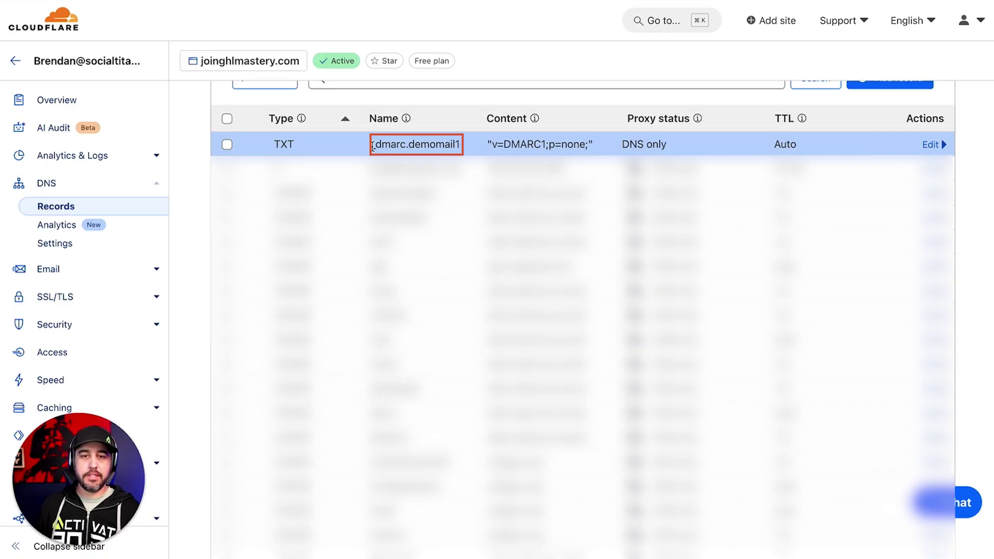
{"action": "triple_click", "coordinate": [466, 147]}
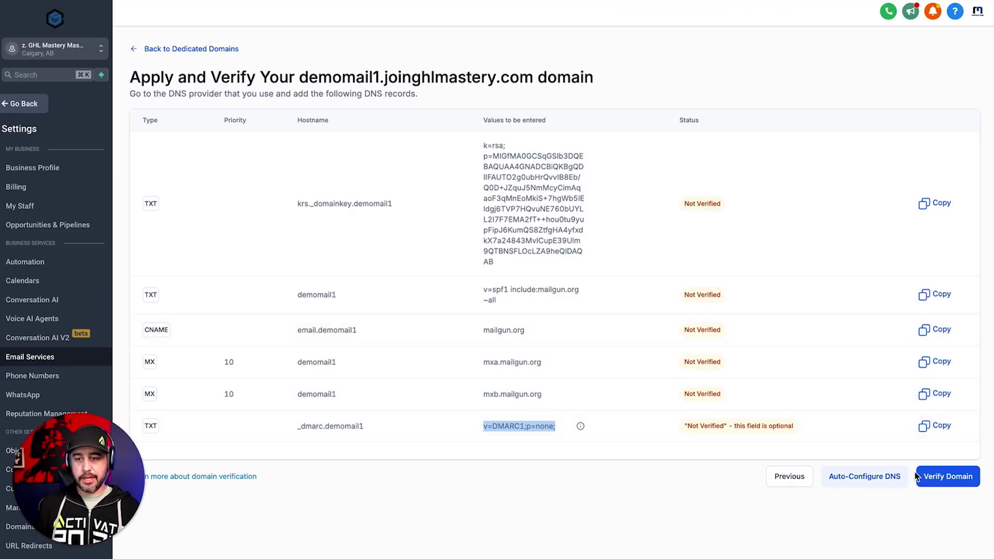
Verify demomail1.joinghlmastery.com's DNS records so it becomes the default dedicated domain
{"action": "left_click", "coordinate": [943, 482]}
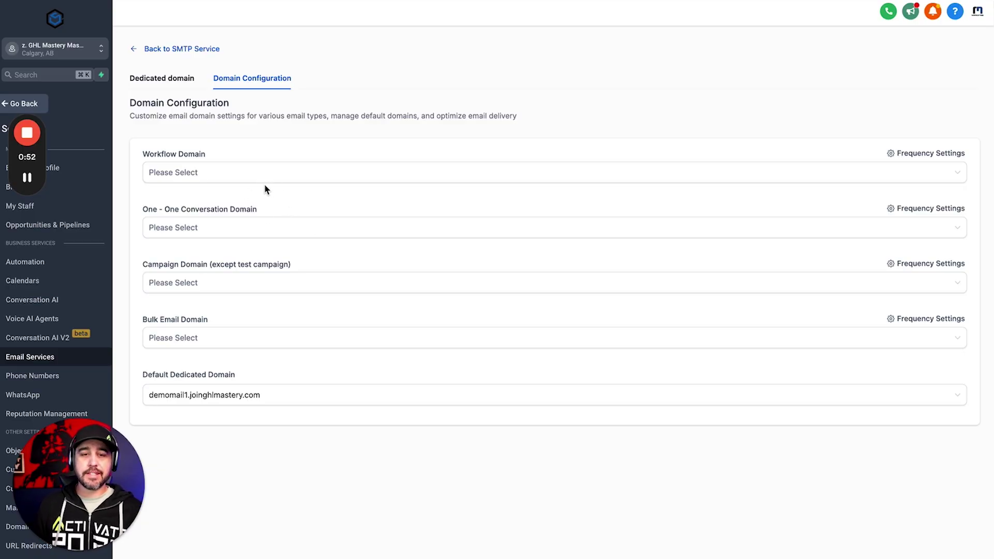
{"action": "left_click", "coordinate": [172, 81]}
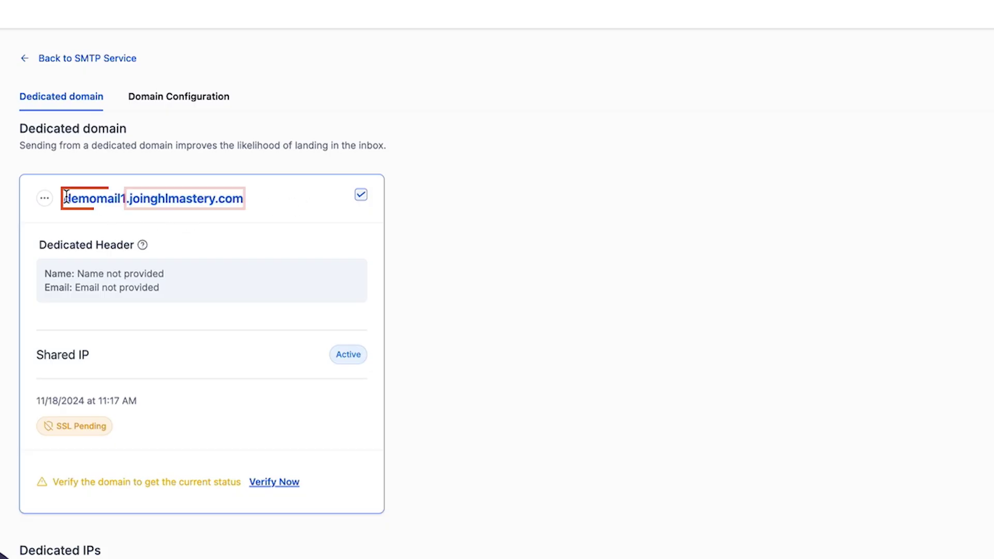
{"action": "left_click", "coordinate": [199, 97]}
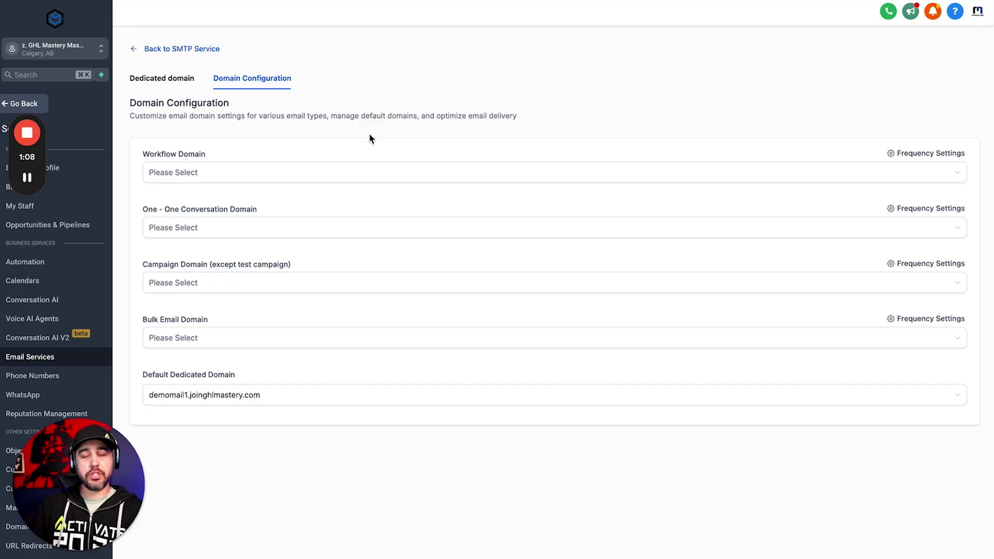
{"action": "left_click", "coordinate": [441, 176]}
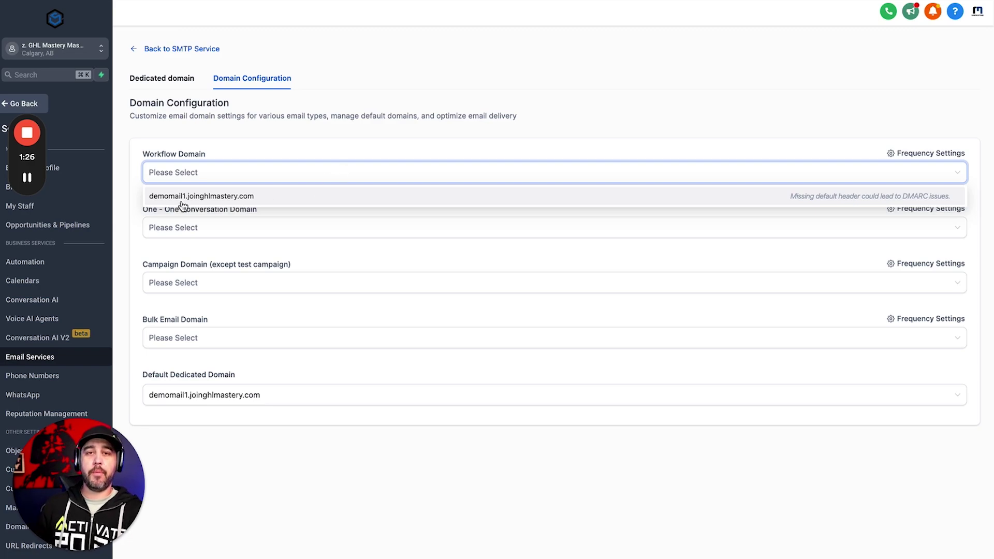
{"action": "left_click", "coordinate": [263, 132]}
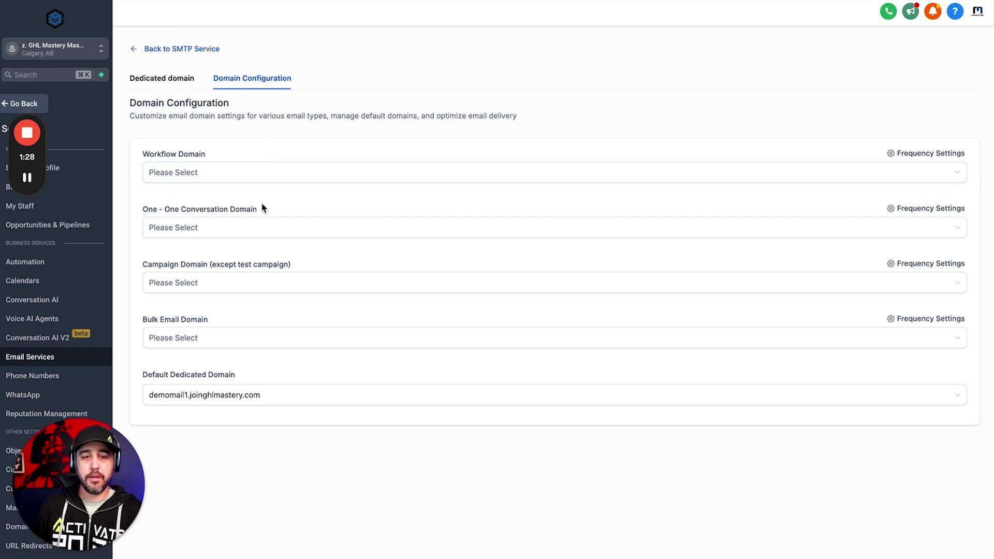
{"action": "left_click_drag", "start_coordinate": [143, 208], "coordinate": [270, 210]}
{"action": "left_click", "coordinate": [271, 209]}
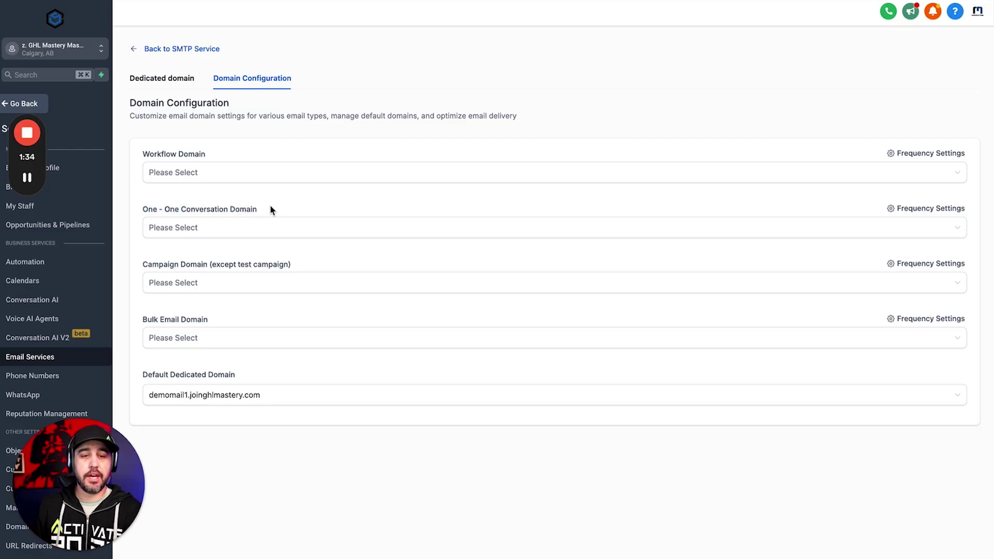
{"action": "left_click", "coordinate": [285, 228]}
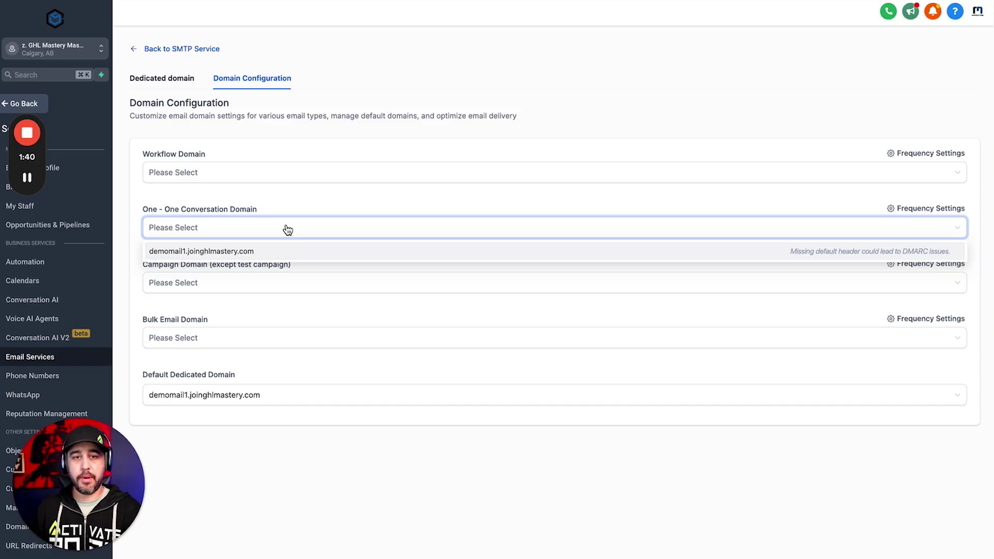
{"action": "left_click", "coordinate": [307, 211]}
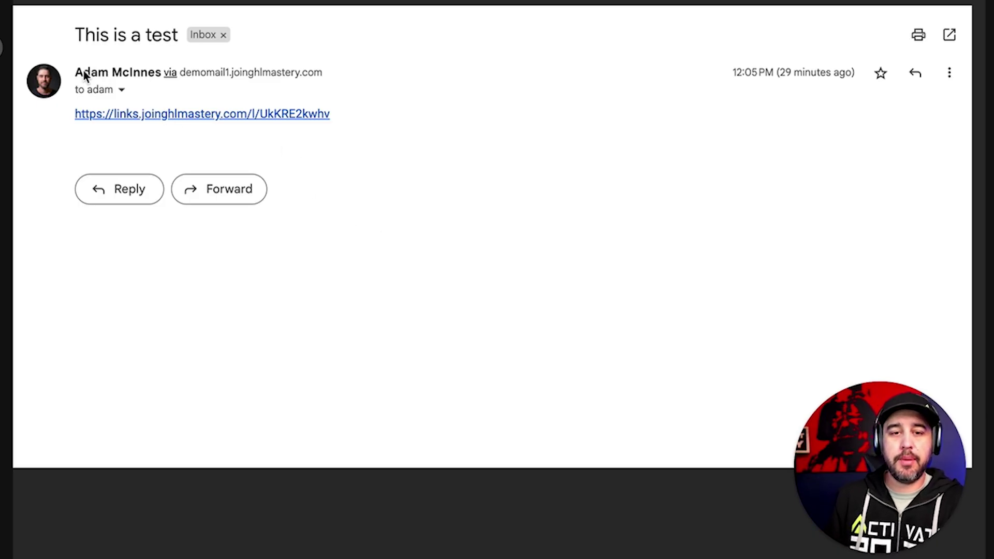
Highlight the test email's sender name and its demomail1.joinghlmastery.com sending domain
{"action": "left_click_drag", "start_coordinate": [79, 70], "coordinate": [155, 71]}
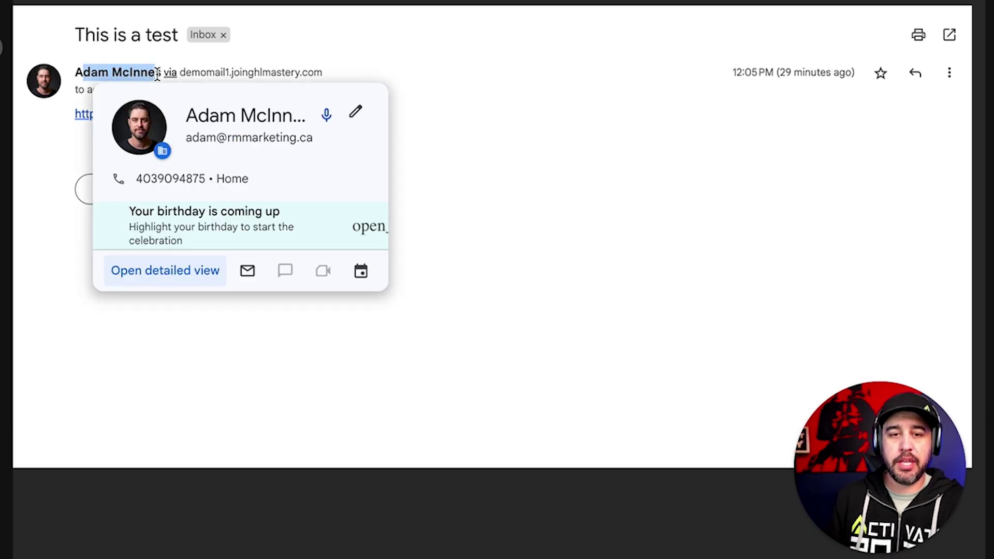
{"action": "left_click", "coordinate": [174, 57]}
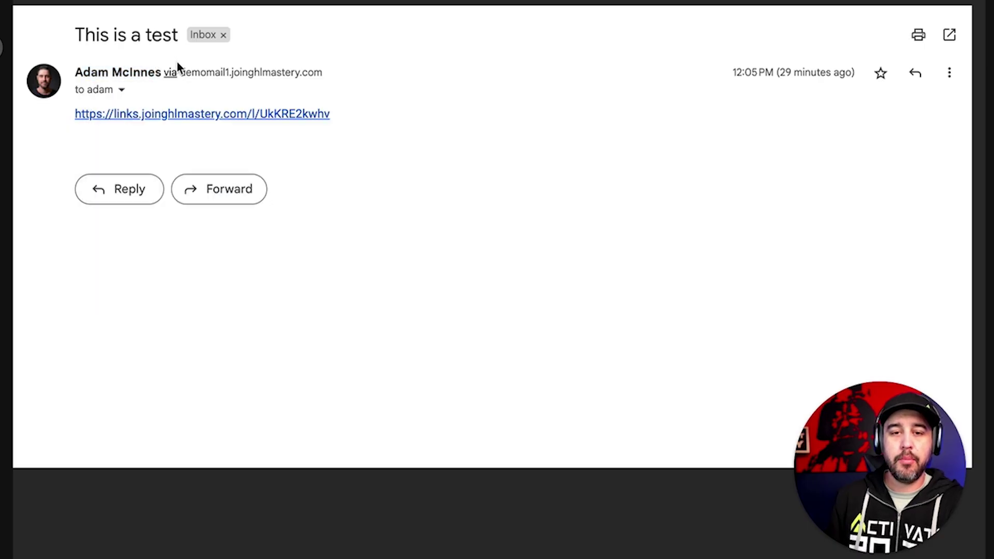
{"action": "left_click_drag", "start_coordinate": [184, 72], "coordinate": [339, 83]}
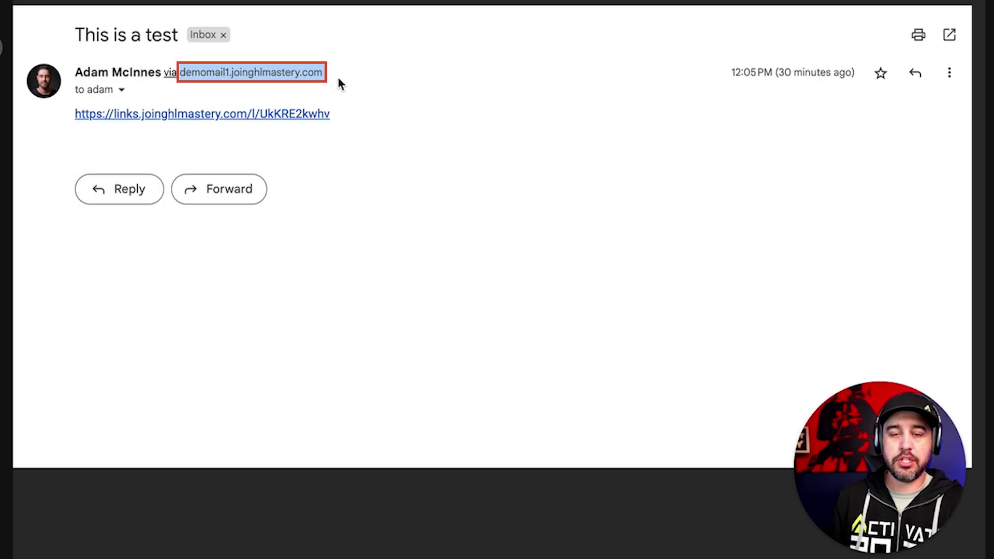
{"action": "left_click", "coordinate": [339, 79]}
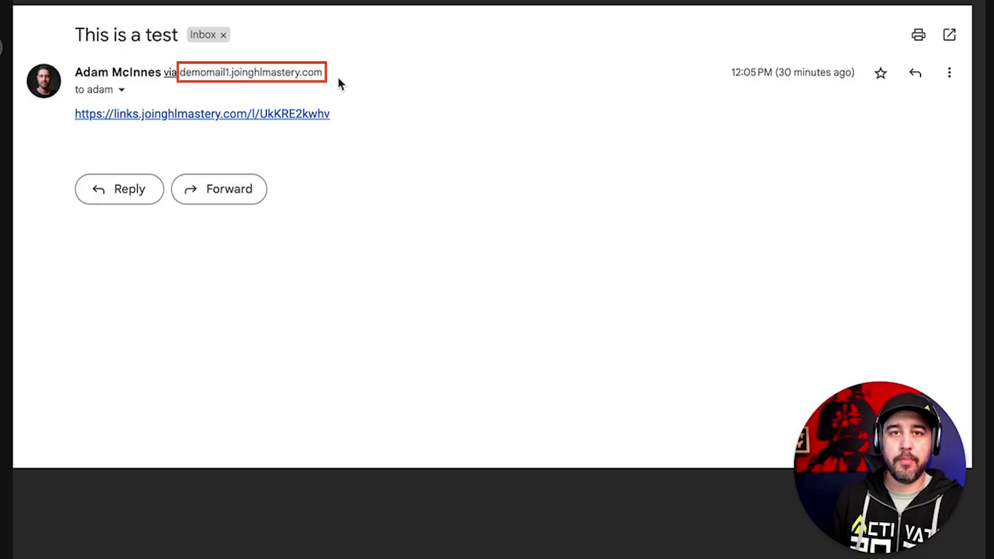
Open the message details and check the from, via demomail1.joinghlmastery.com and reply-to lines
{"action": "left_click", "coordinate": [122, 90]}
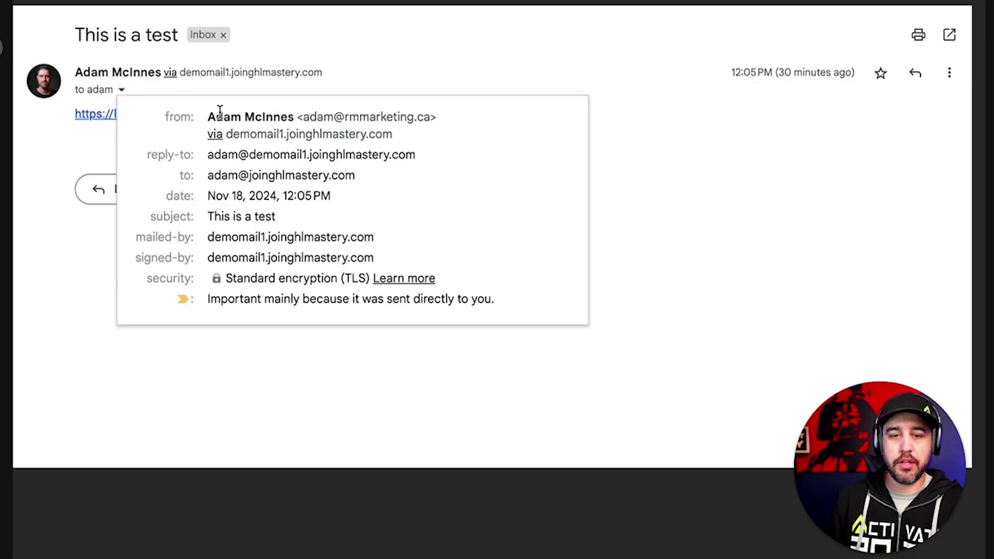
{"action": "left_click_drag", "start_coordinate": [210, 116], "coordinate": [444, 128]}
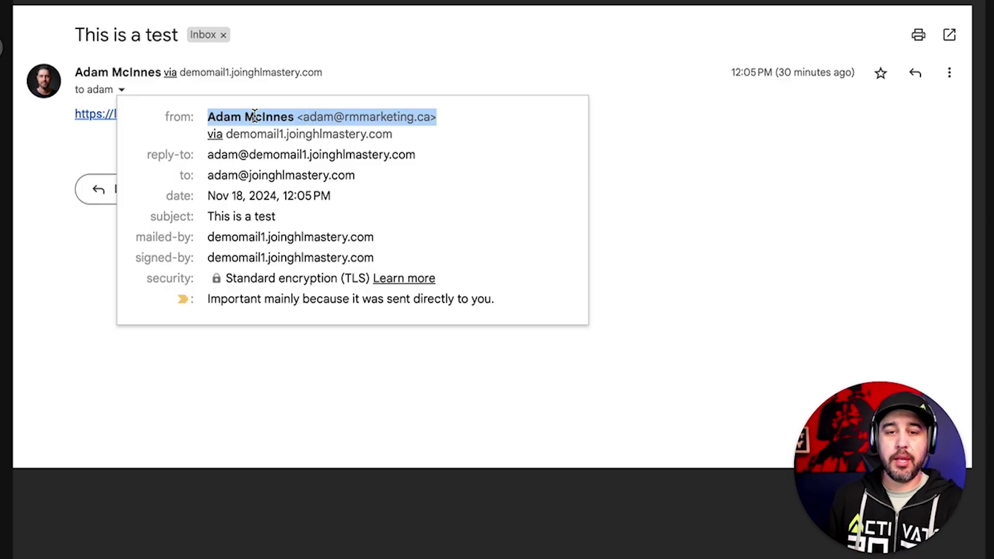
{"action": "left_click_drag", "start_coordinate": [226, 135], "coordinate": [395, 136]}
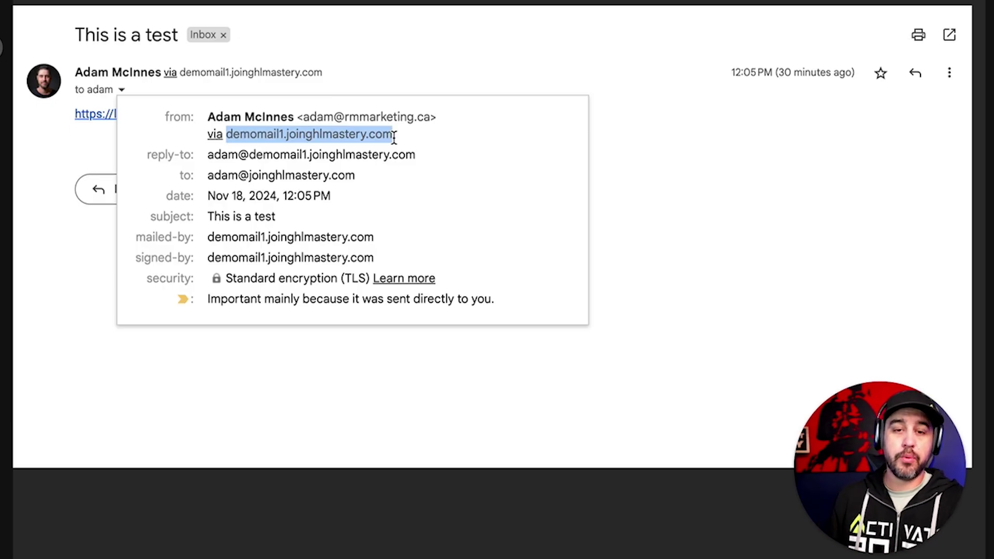
{"action": "left_click_drag", "start_coordinate": [208, 157], "coordinate": [248, 161]}
{"action": "double_click", "coordinate": [208, 116]}
{"action": "left_click", "coordinate": [189, 171]}
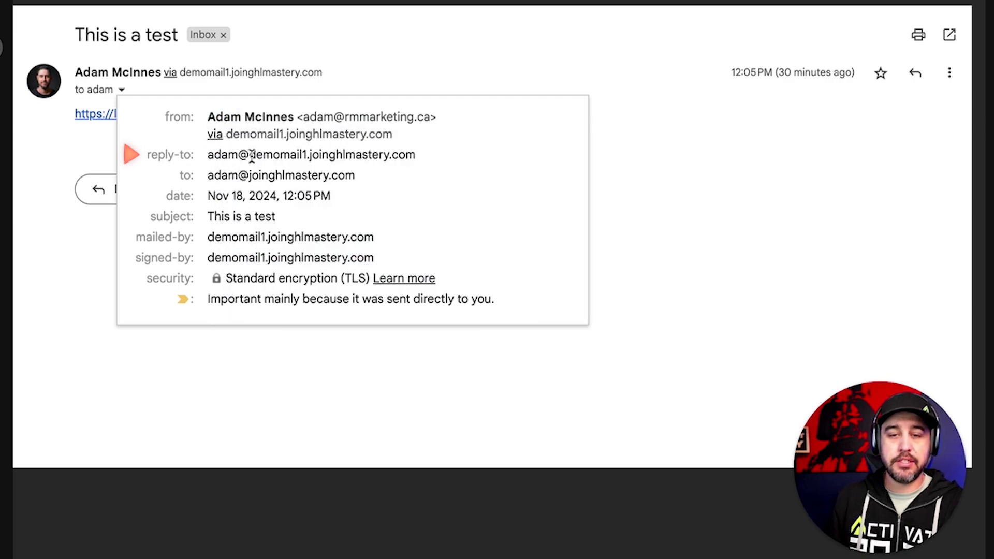
{"action": "left_click_drag", "start_coordinate": [249, 156], "coordinate": [419, 160]}
{"action": "left_click", "coordinate": [421, 158]}
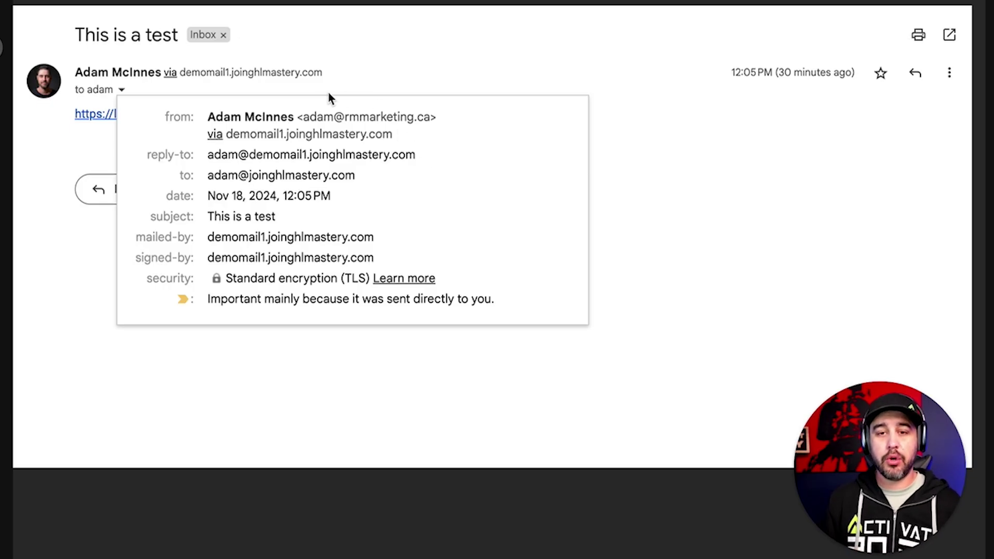
{"action": "left_click_drag", "start_coordinate": [304, 117], "coordinate": [204, 158]}
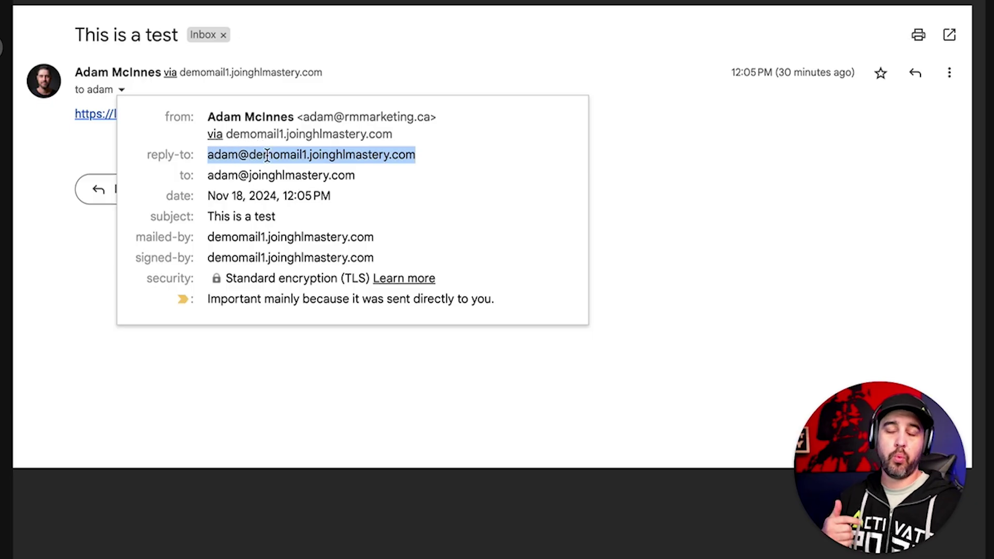
{"action": "mouse_move", "coordinate": [267, 155]}
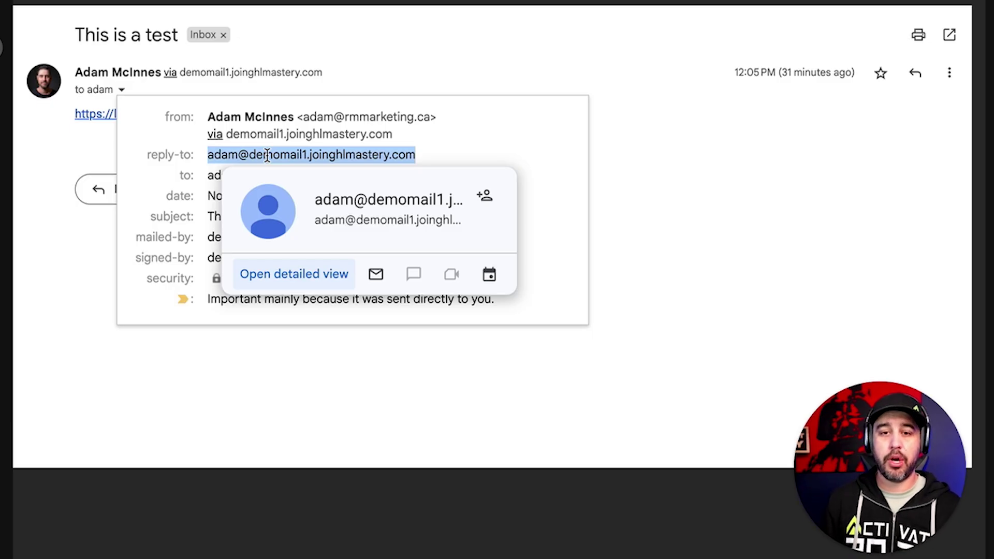
{"action": "left_click", "coordinate": [347, 154]}
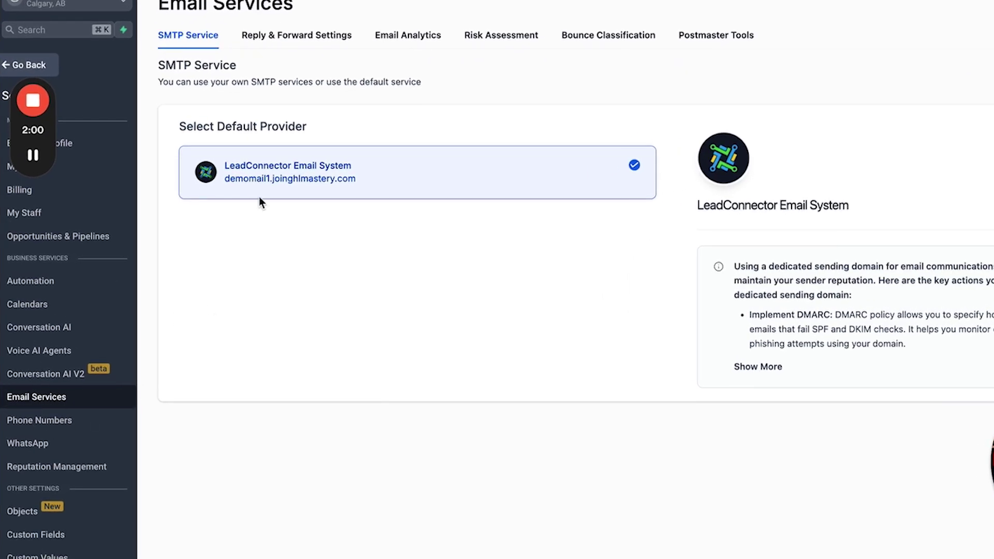
Add a personal outside-domain e-mail address as a forwarding address in Reply & Forward Settings
{"action": "left_click", "coordinate": [262, 35]}
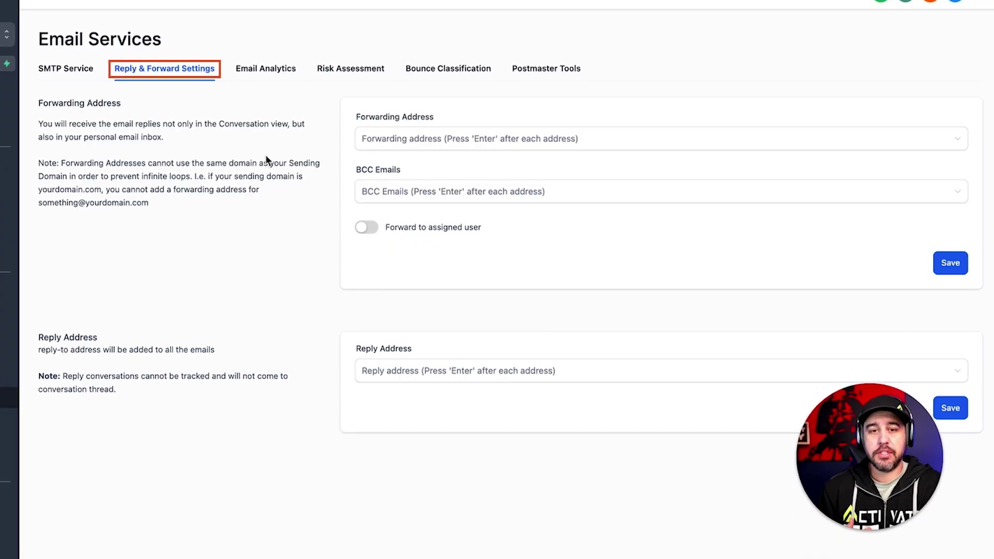
{"action": "left_click", "coordinate": [409, 139]}
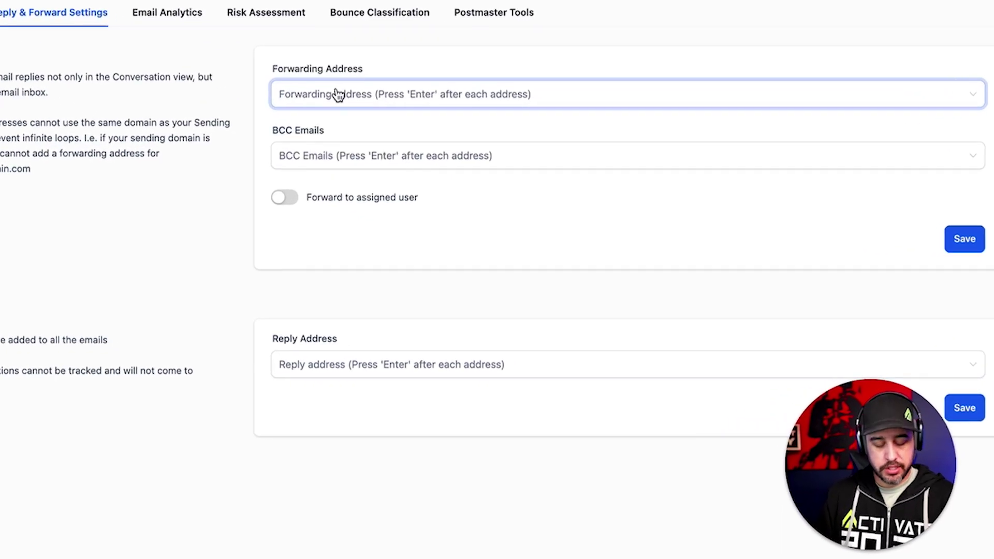
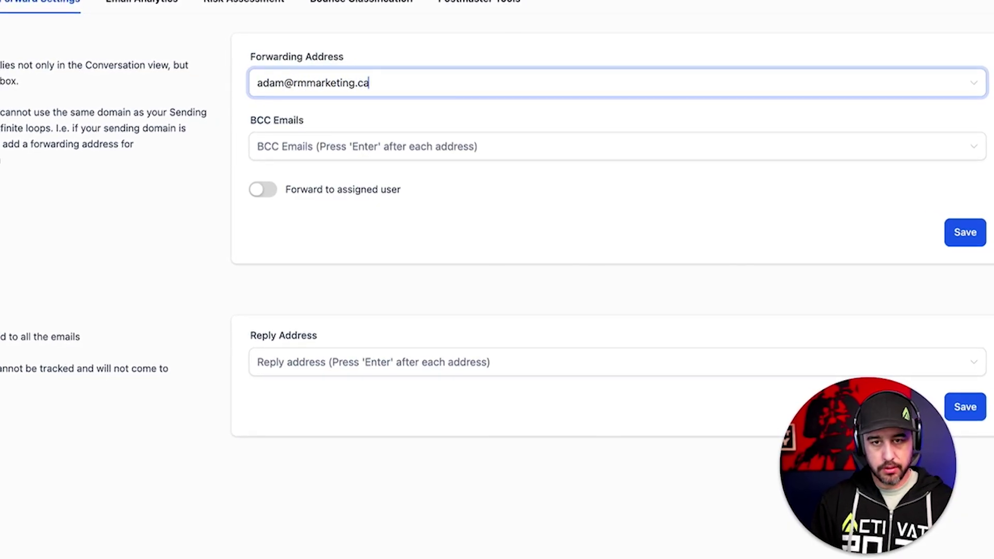
{"action": "key", "text": "Return"}
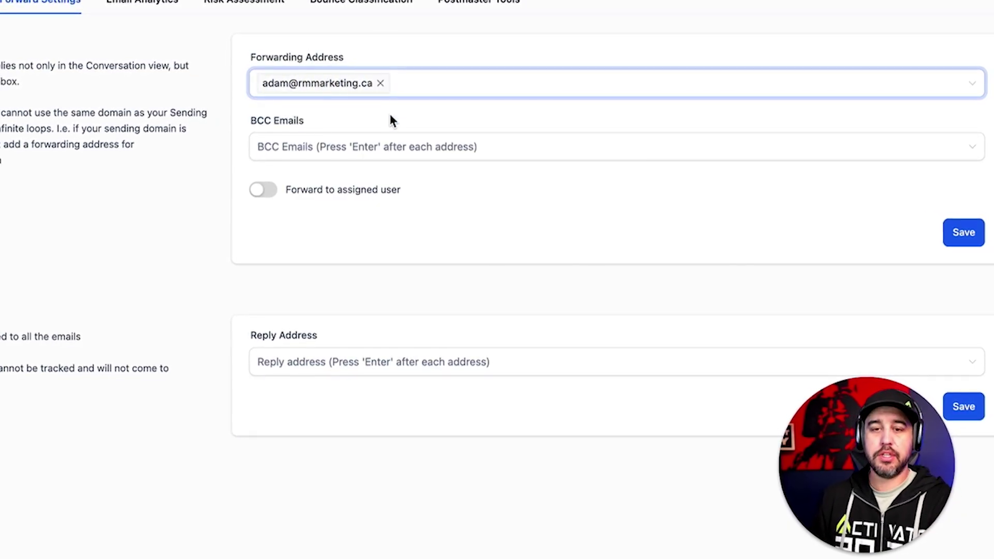
{"action": "left_click", "coordinate": [385, 119]}
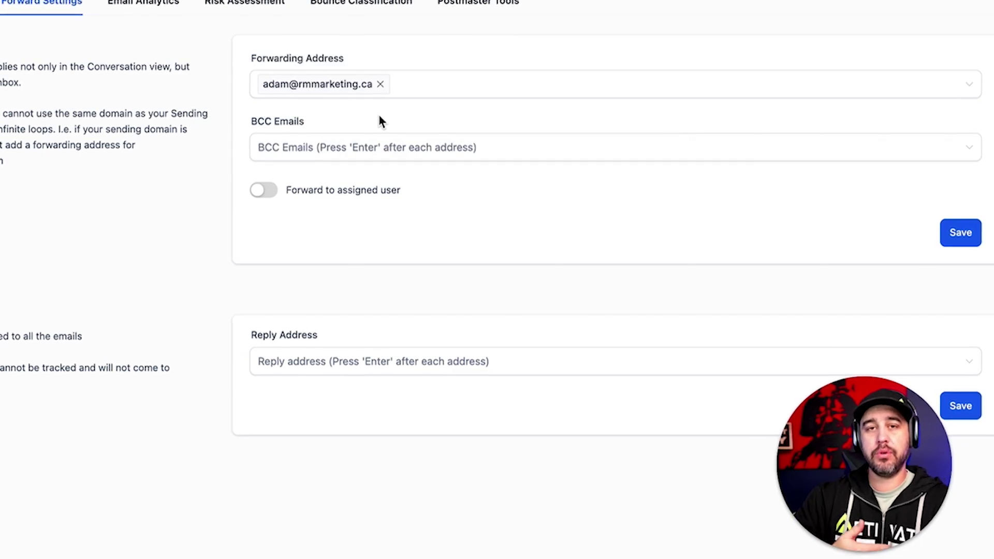
{"action": "left_click", "coordinate": [308, 92]}
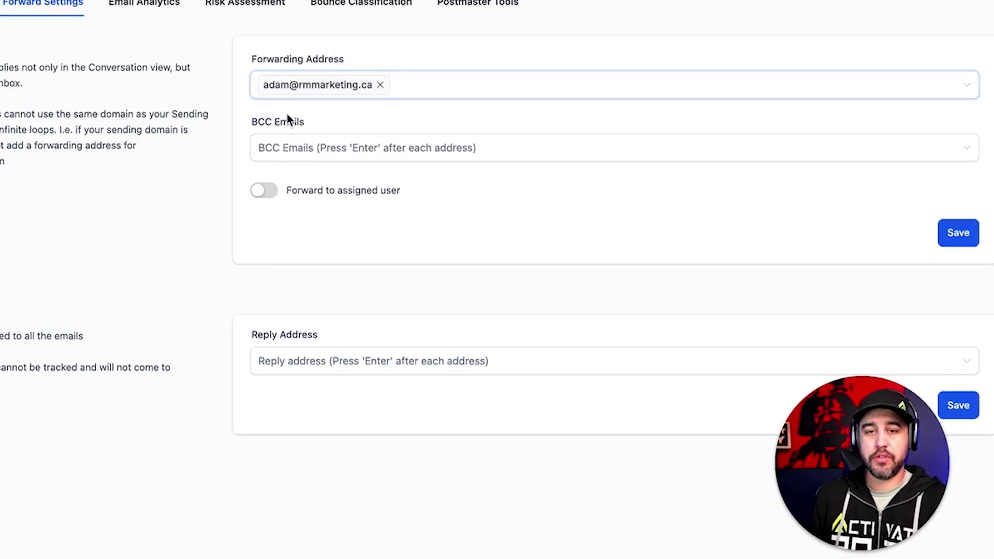
Turn on Forward to assigned user
{"action": "left_click", "coordinate": [263, 192]}
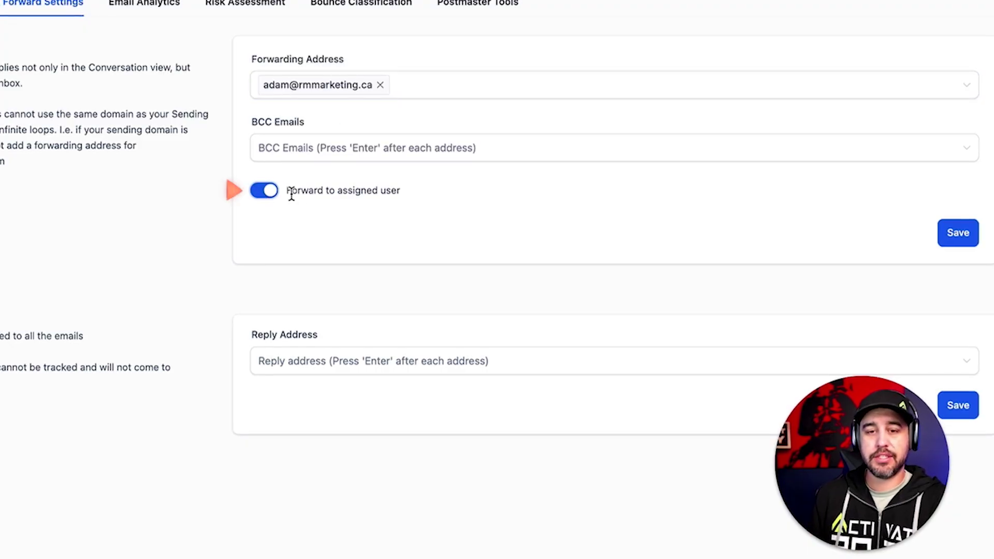
{"action": "left_click_drag", "start_coordinate": [292, 191], "coordinate": [423, 193]}
{"action": "left_click", "coordinate": [423, 192]}
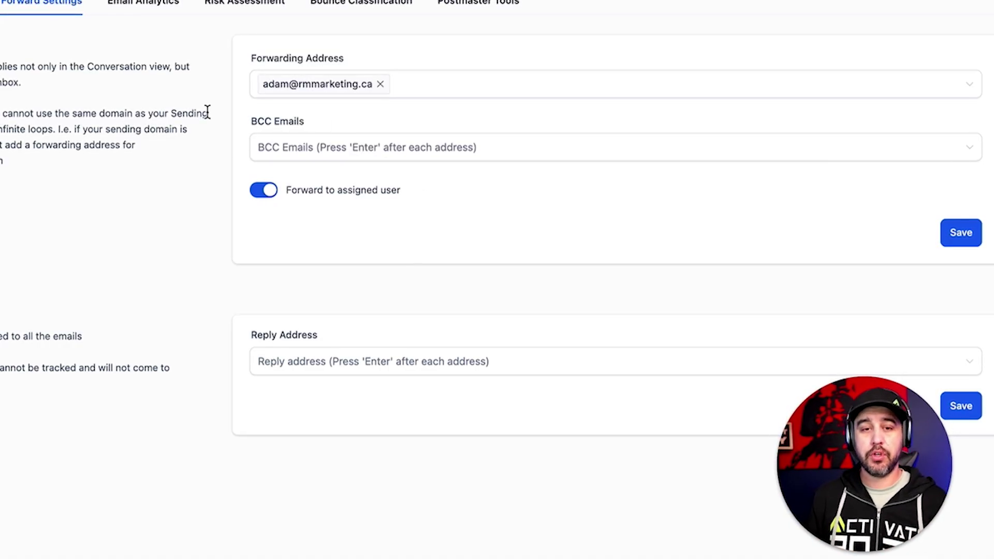
{"action": "left_click", "coordinate": [314, 89]}
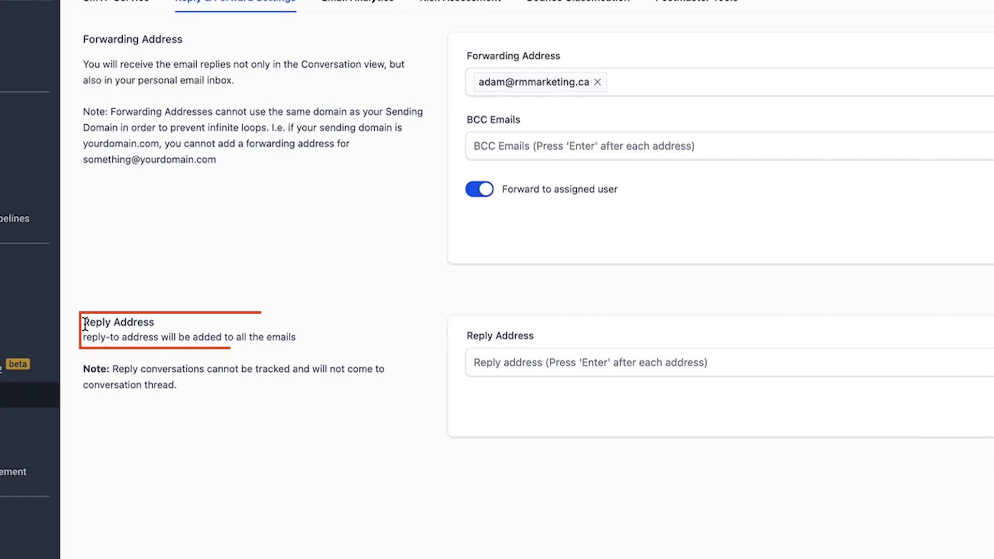
{"action": "left_click_drag", "start_coordinate": [84, 323], "coordinate": [312, 337]}
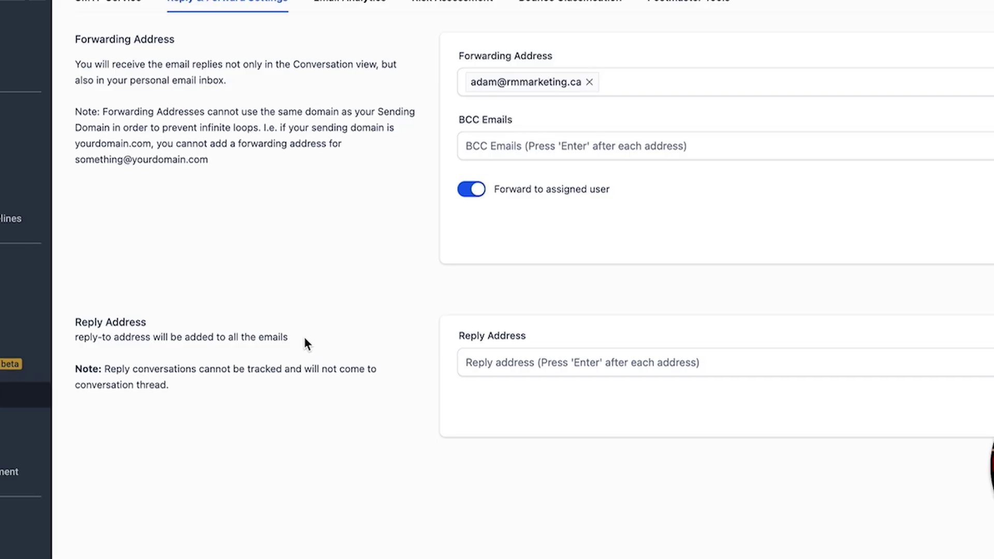
{"action": "left_click", "coordinate": [585, 362]}
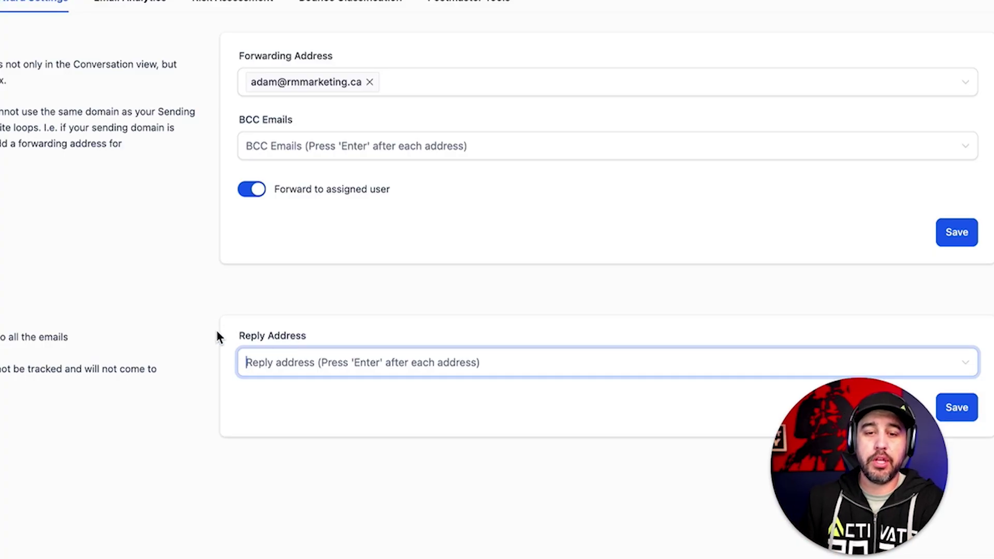
{"action": "left_click_drag", "start_coordinate": [236, 335], "coordinate": [339, 336]}
{"action": "left_click", "coordinate": [339, 337]}
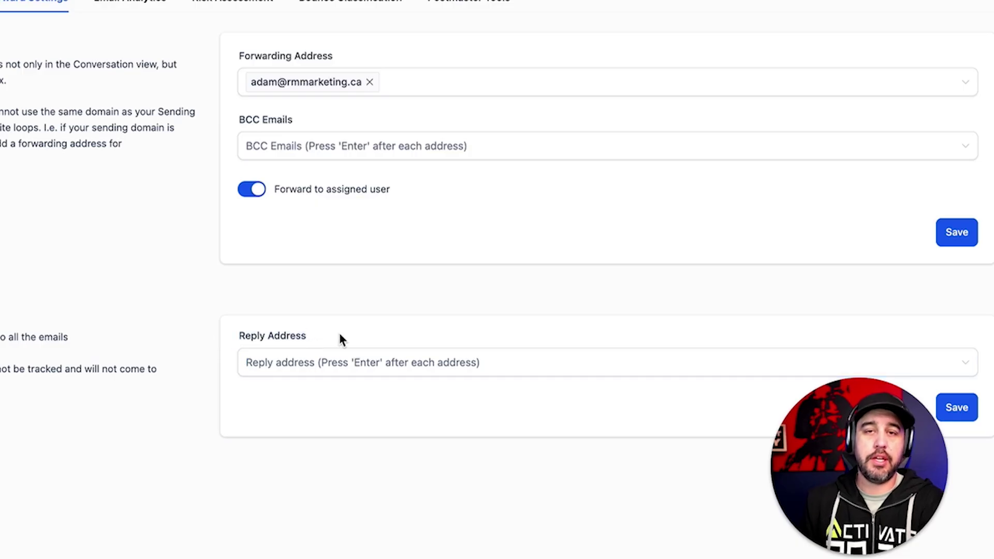